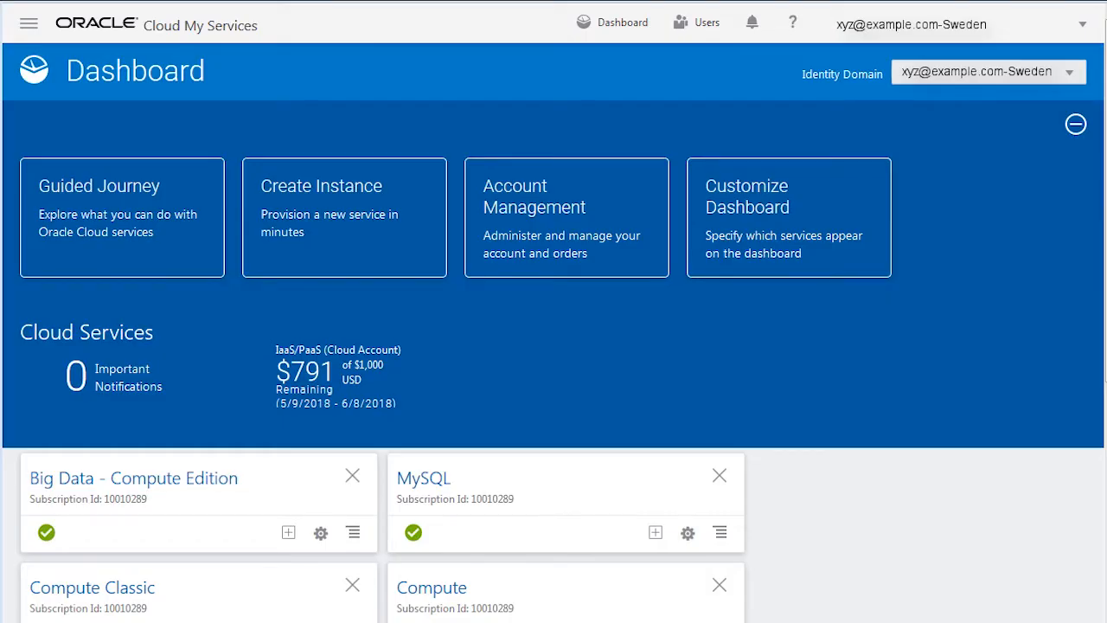
# Open the service console for Big Data - Compute Edition and start creating a new Big Data Cloud instance.
pyautogui.scroll(-2, 554, 346)
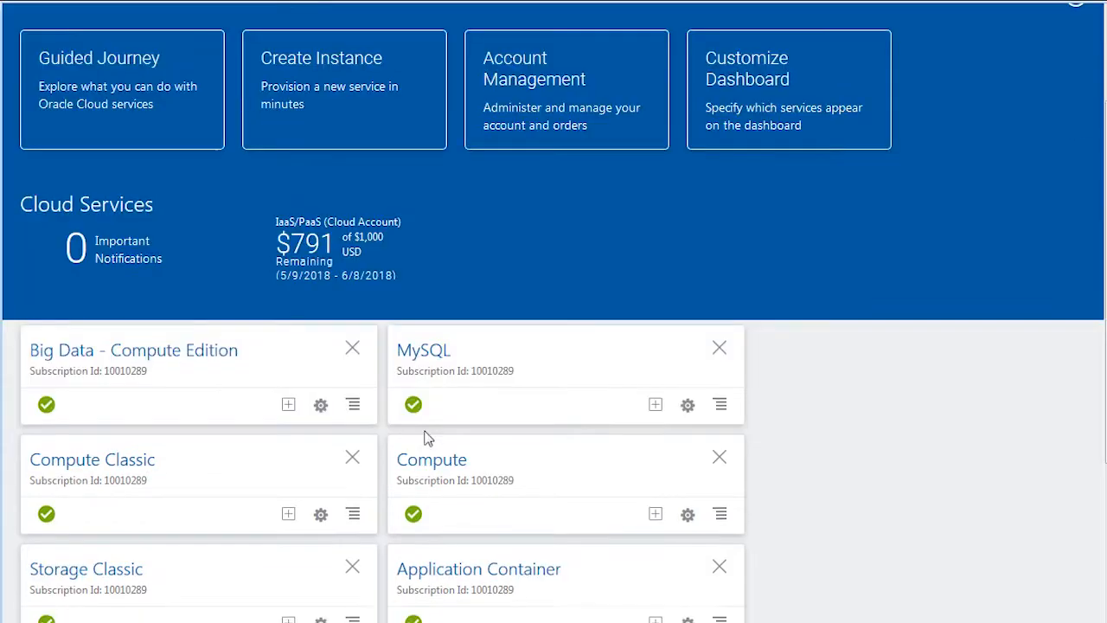
pyautogui.click(354, 406)
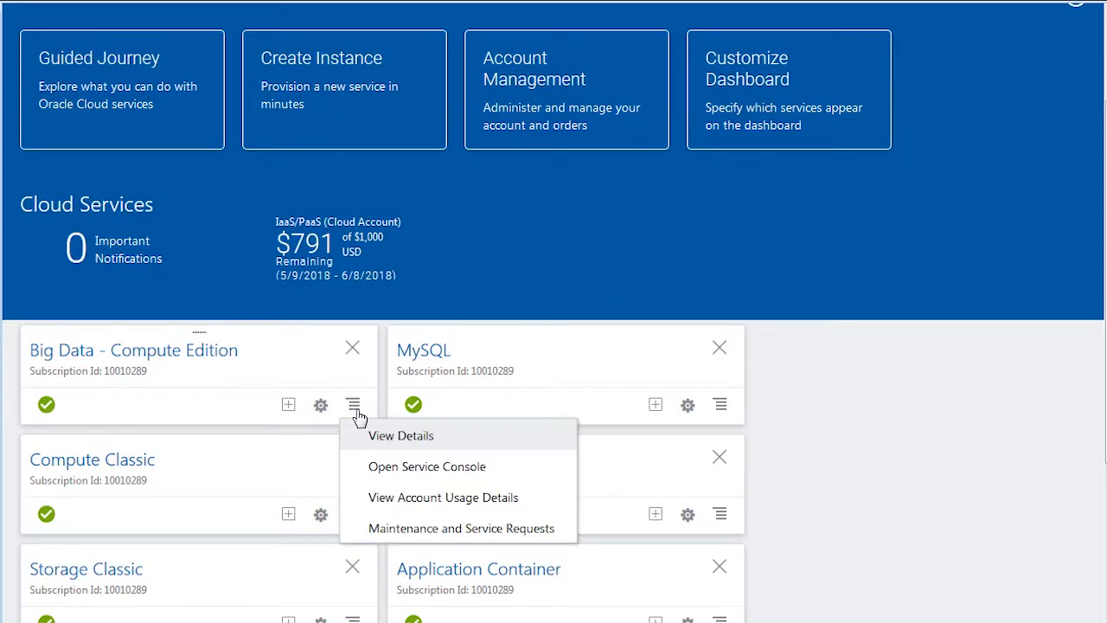
pyautogui.click(405, 471)
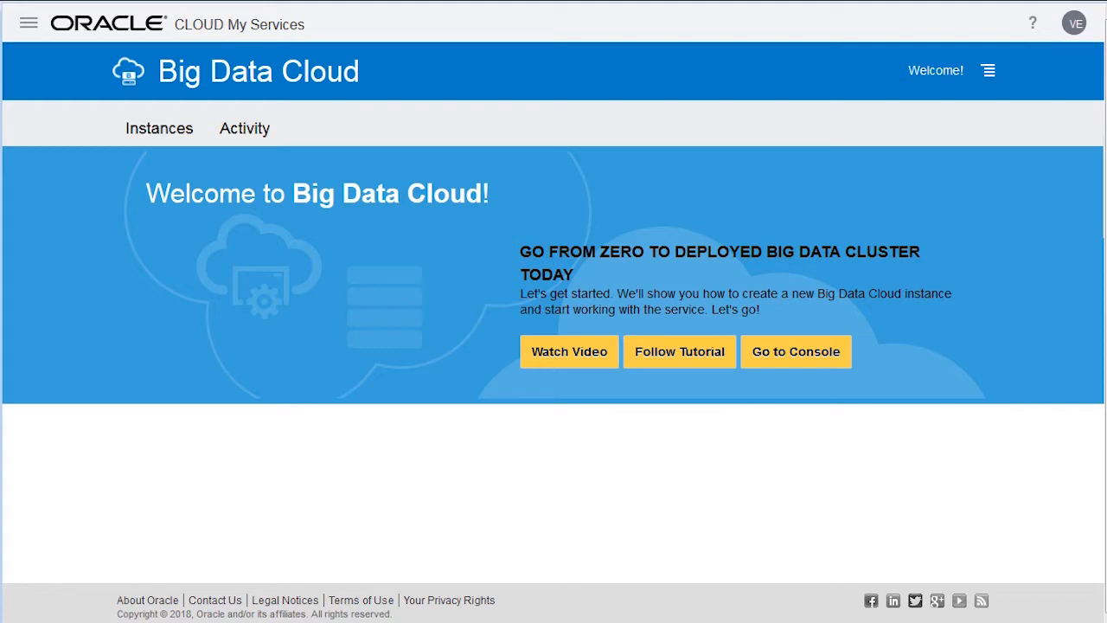
pyautogui.click(822, 370)
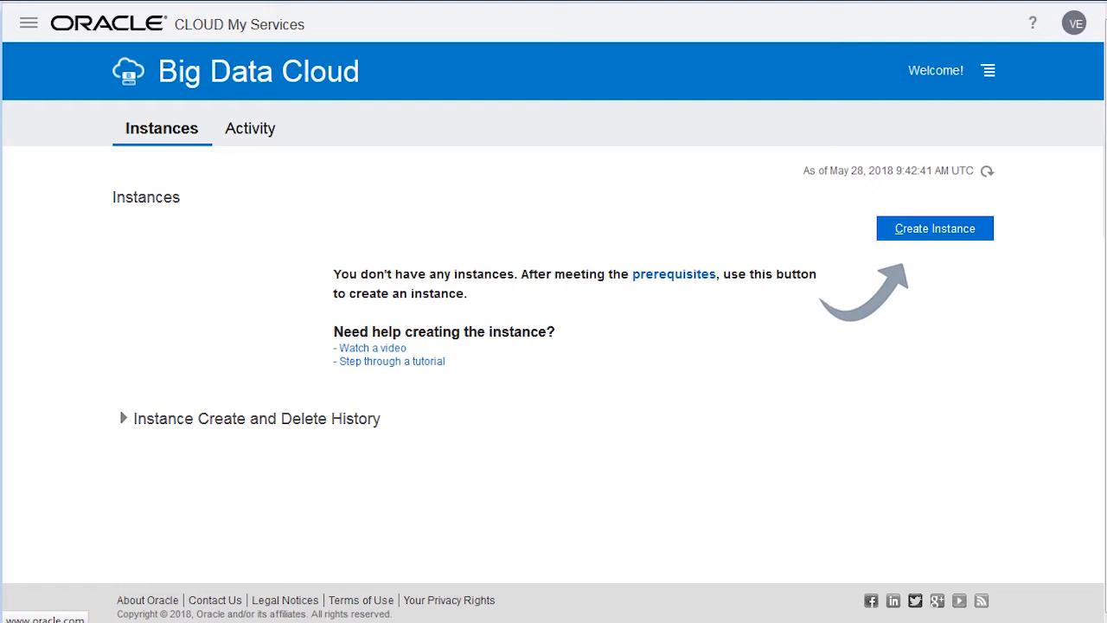
pyautogui.click(947, 246)
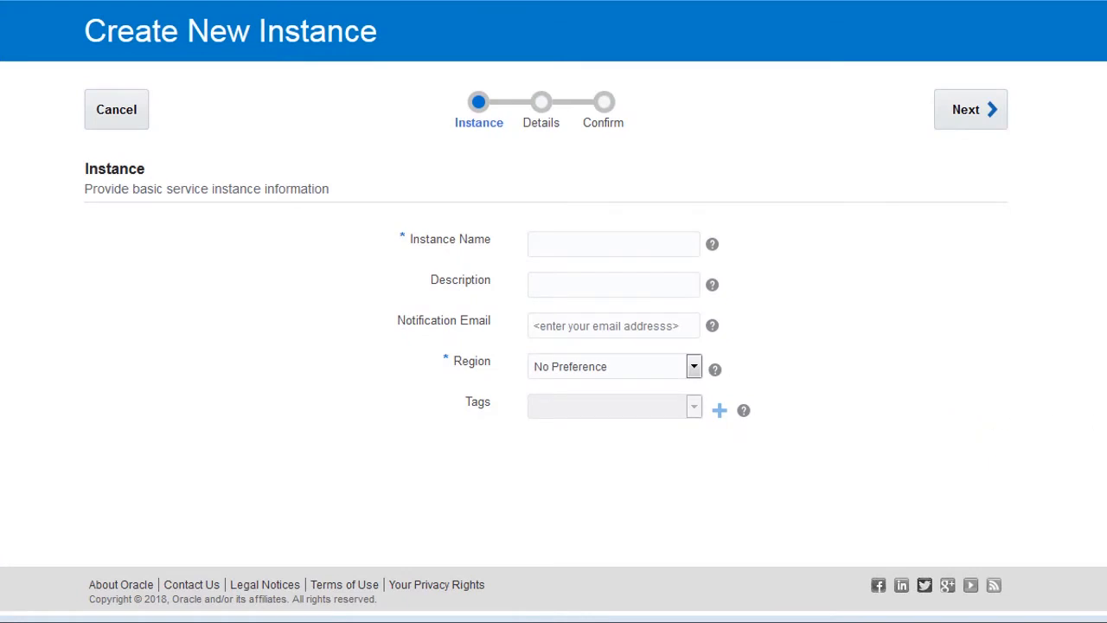
# Name the instance bdccluster and give it the description "This cluster is created for demo".
pyautogui.write('bdccluster')
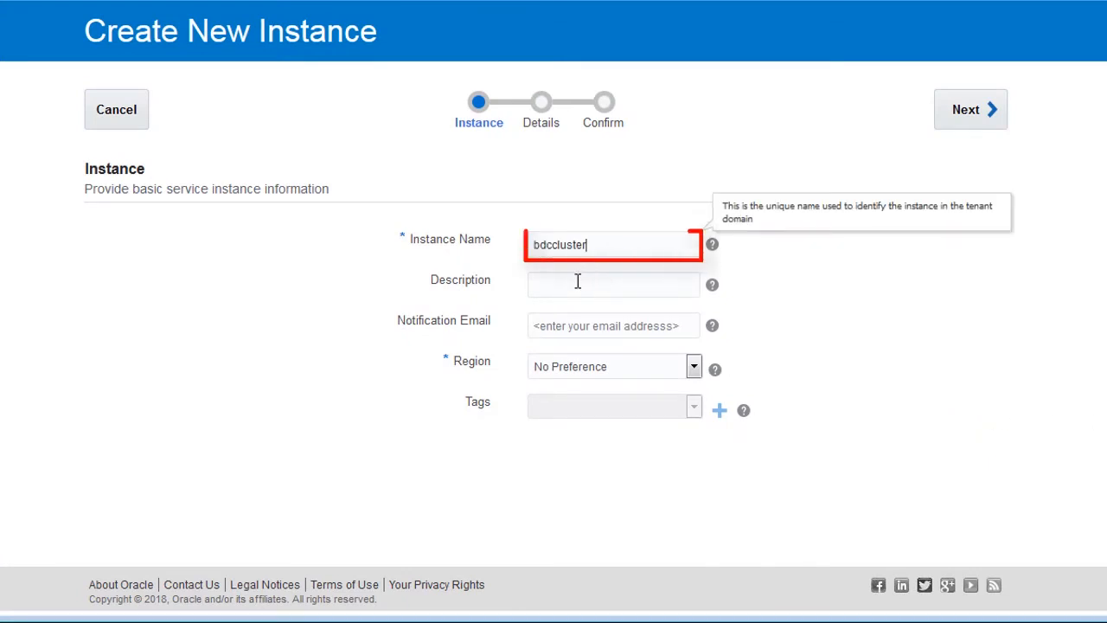
pyautogui.click(578, 281)
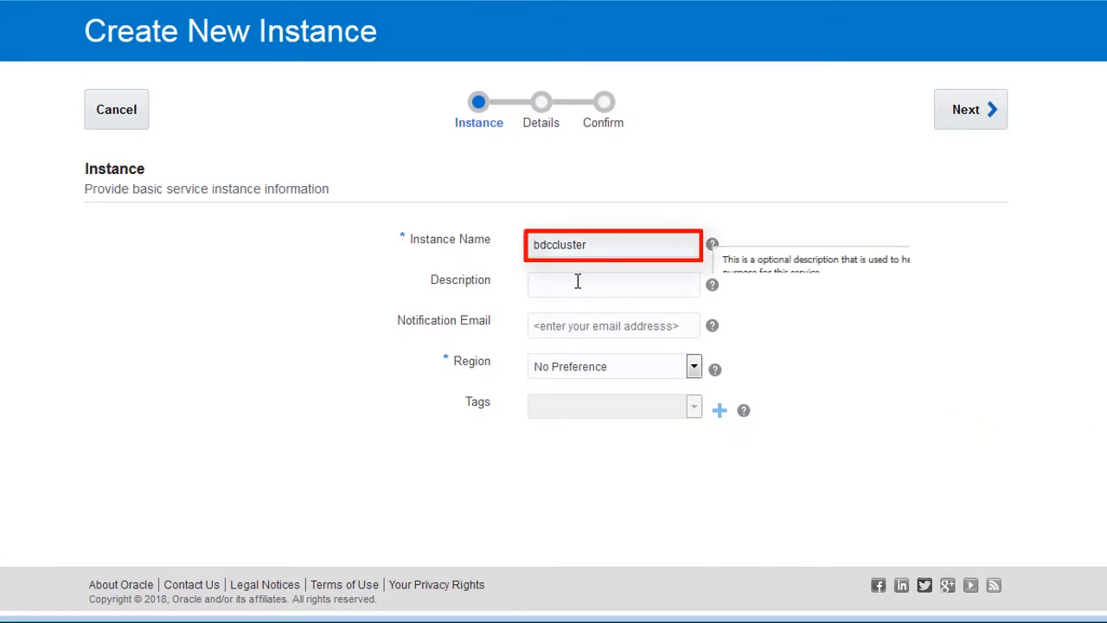
pyautogui.write('This cluster is created for demo')
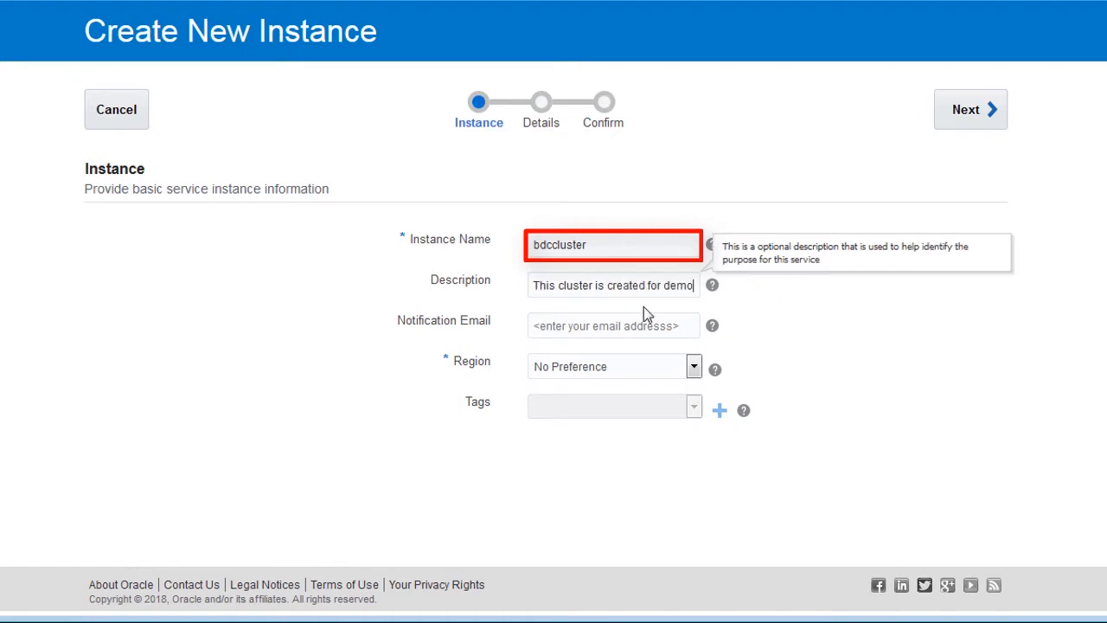
pyautogui.click(989, 338)
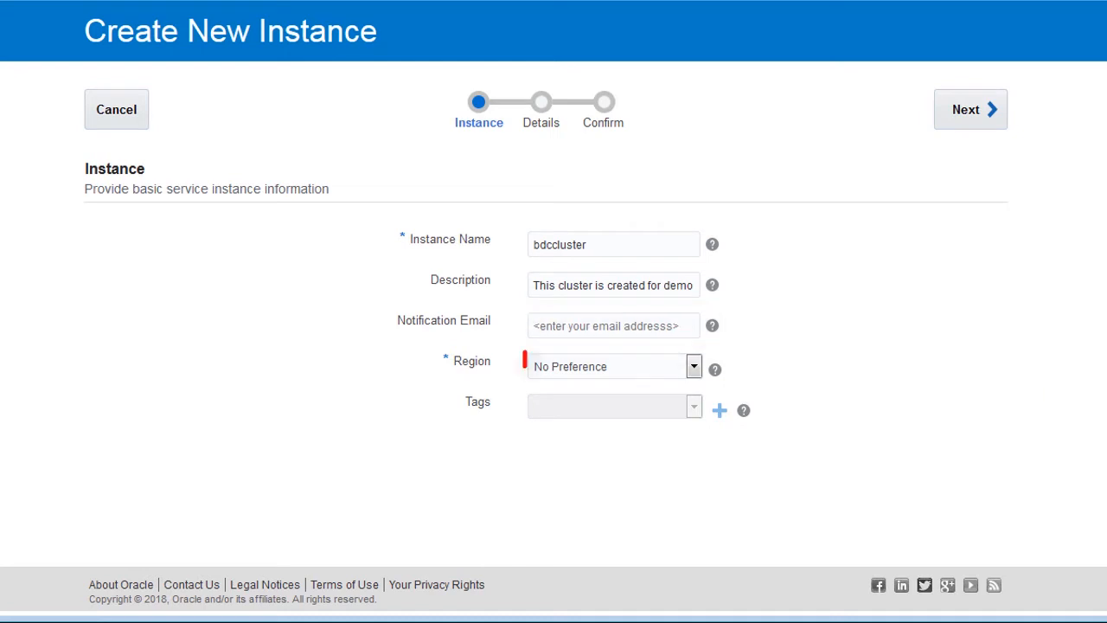
# Set region us-phoenix-1 and availability domain KiJR:PHX-AD-1, keep the ACCSQACompartment public subnet, and continue to the service details.
pyautogui.click(694, 367)
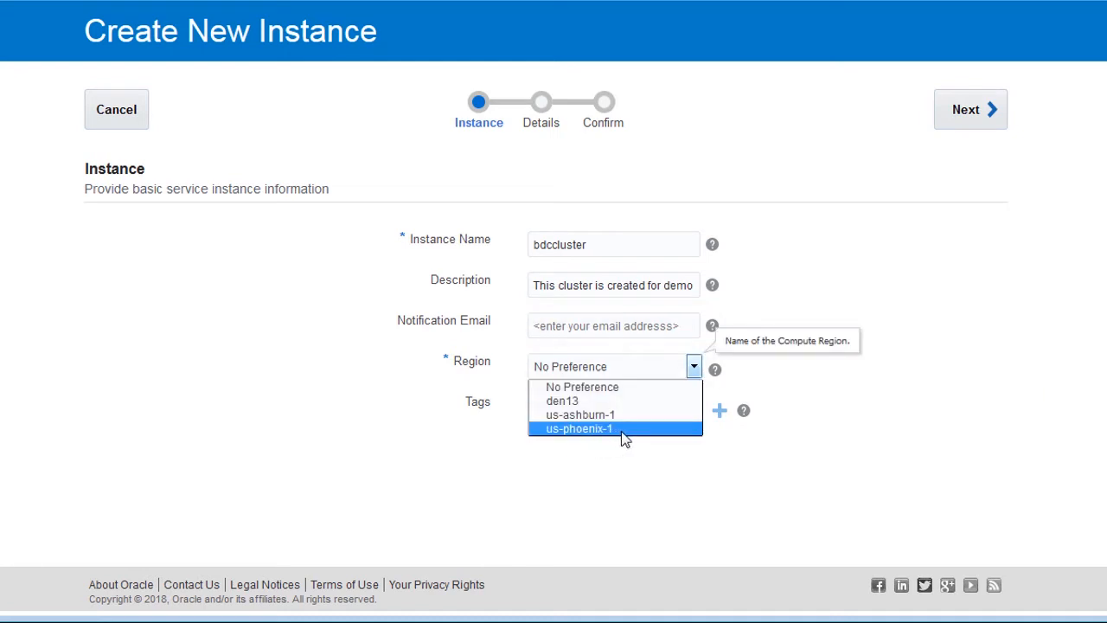
pyautogui.click(579, 429)
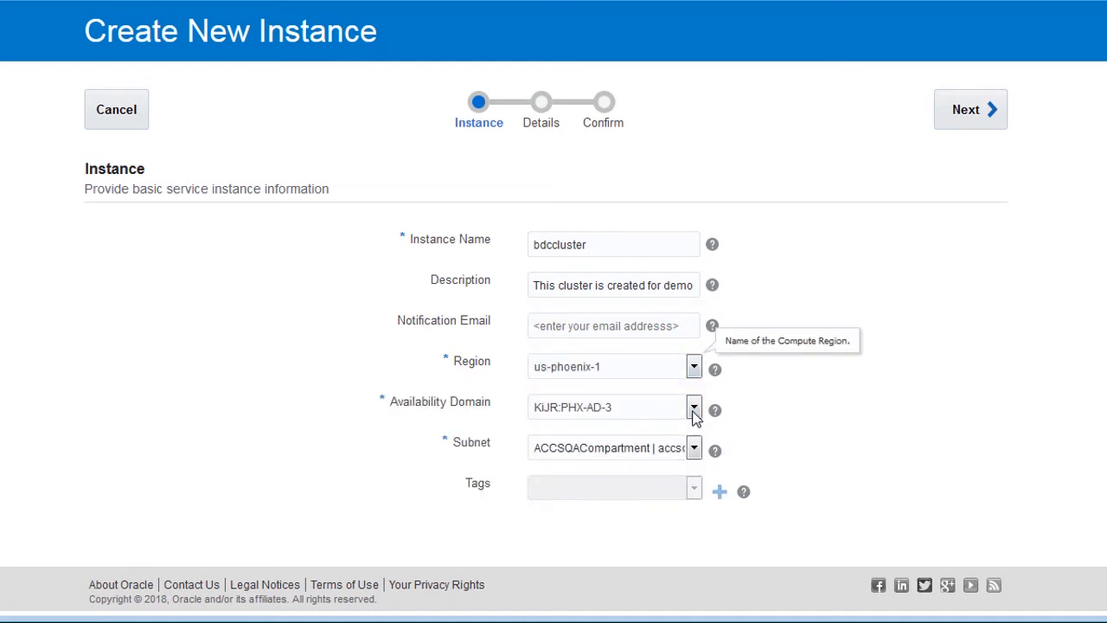
pyautogui.click(693, 410)
pyautogui.click(596, 441)
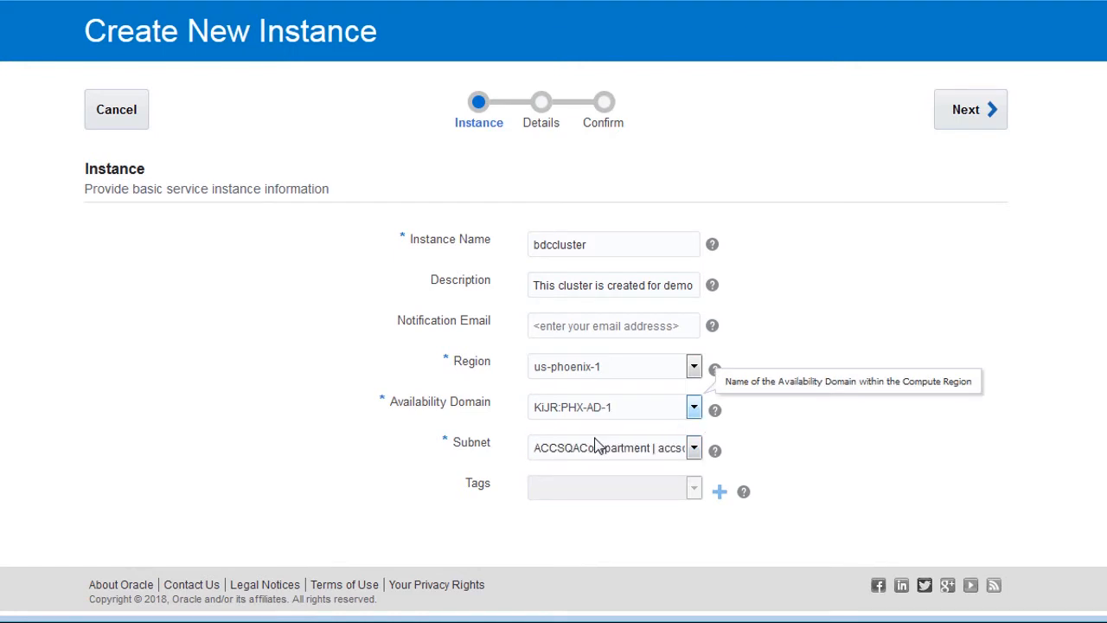
pyautogui.click(694, 448)
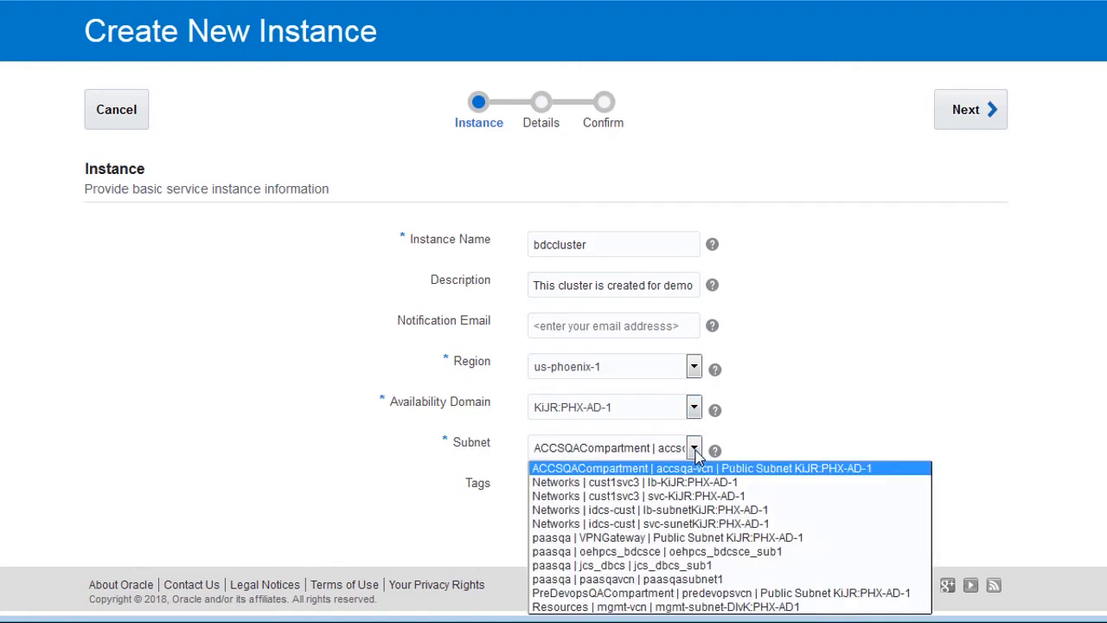
pyautogui.click(694, 450)
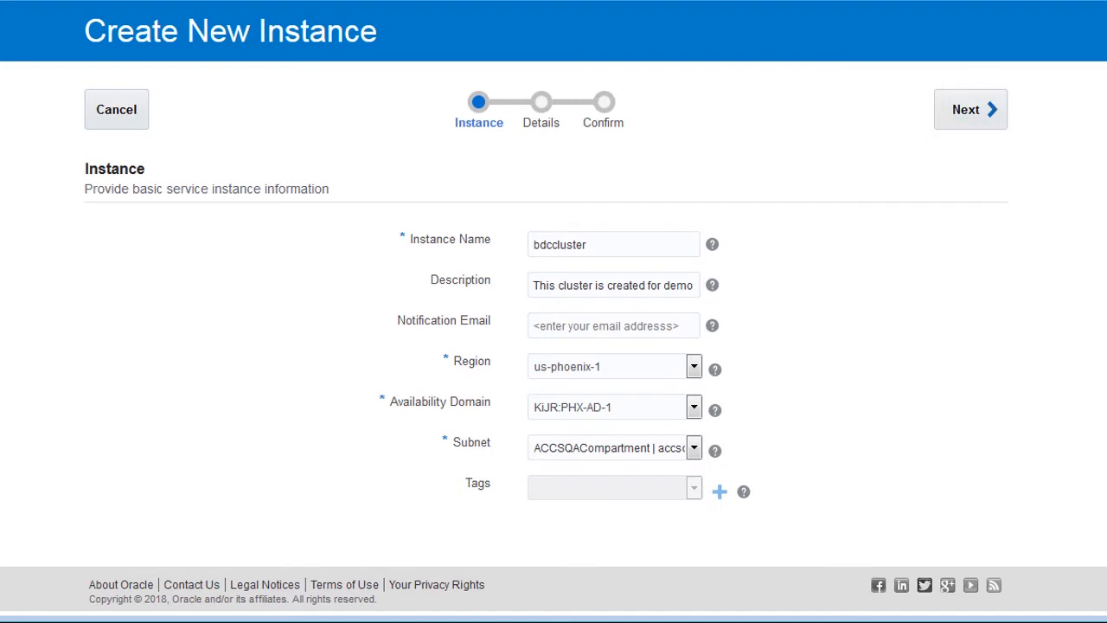
pyautogui.click(970, 109)
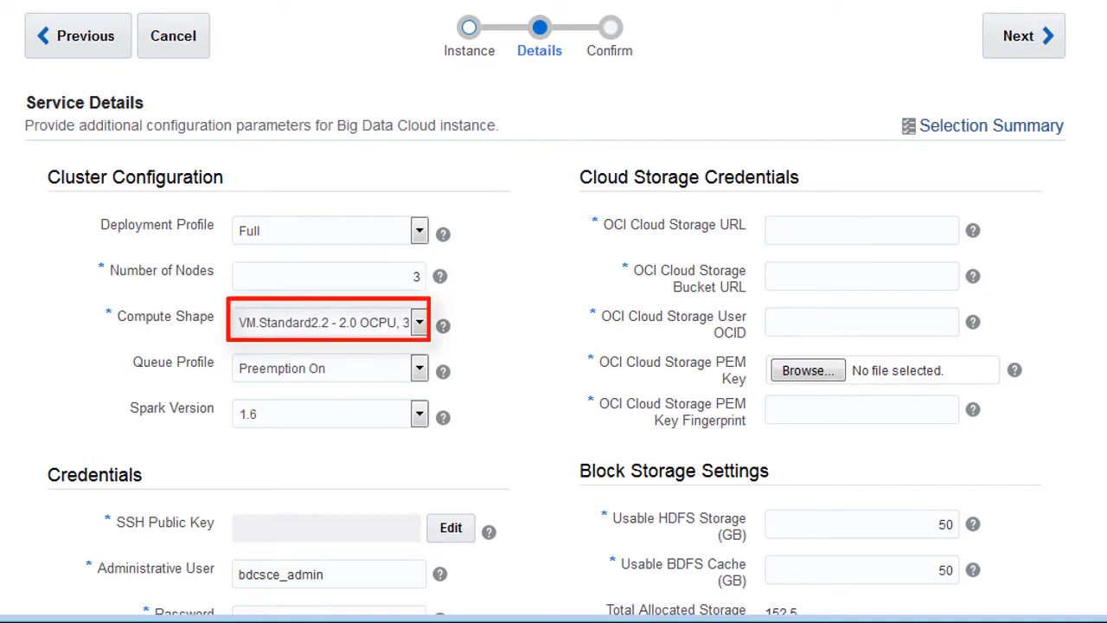
# Review the cluster configuration options, keeping compute shape VM.Standard2.2, queue profile Preemption On and Spark version 1.6.
pyautogui.click(419, 323)
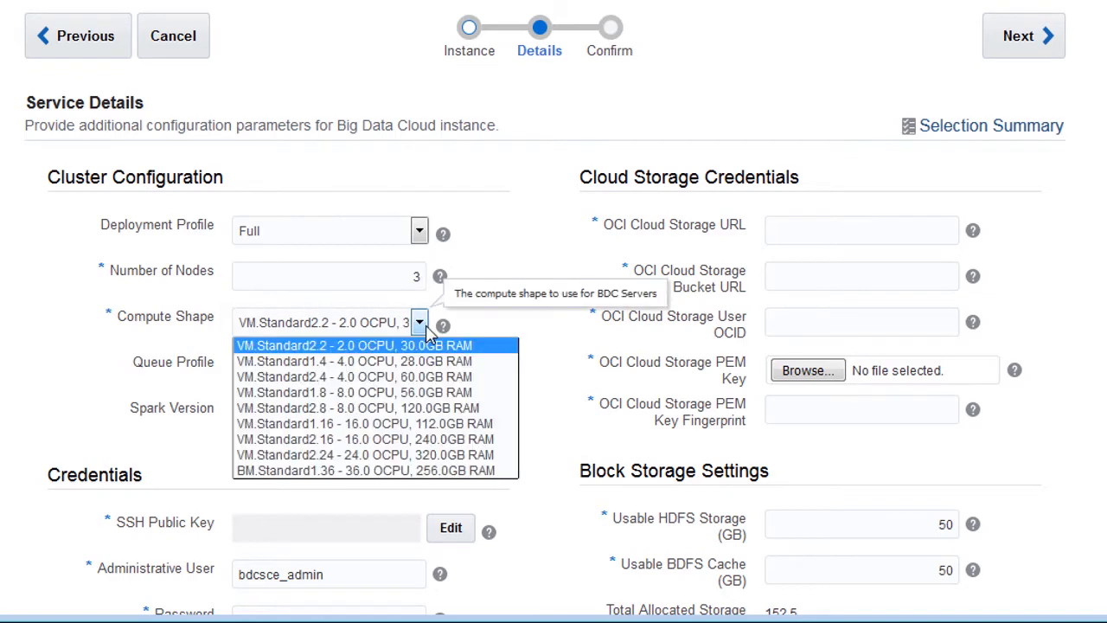
pyautogui.click(426, 326)
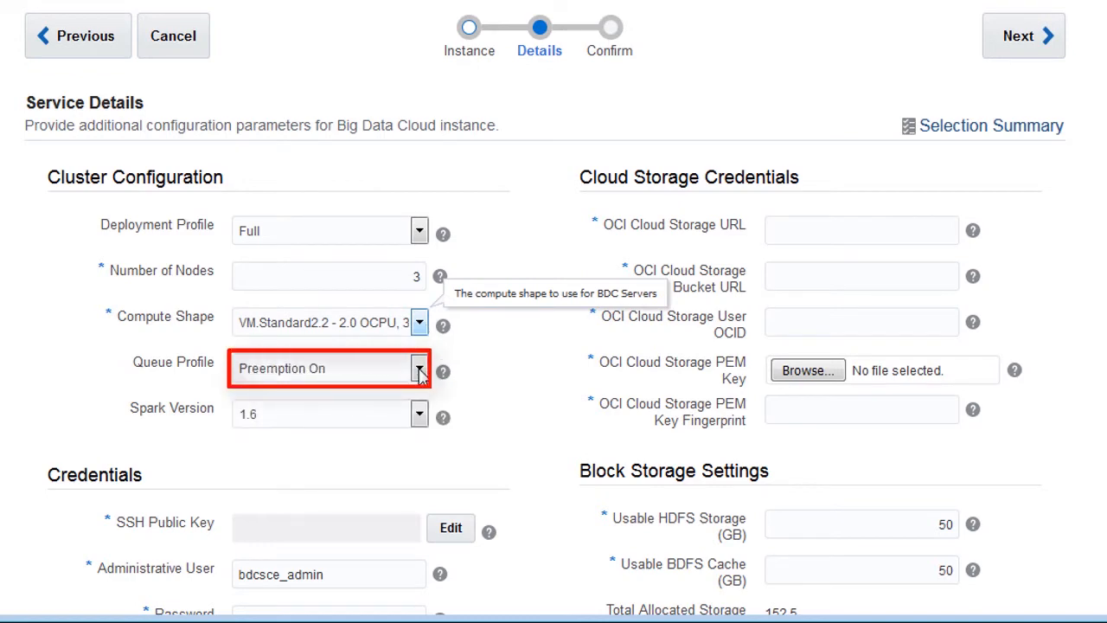
pyautogui.click(419, 371)
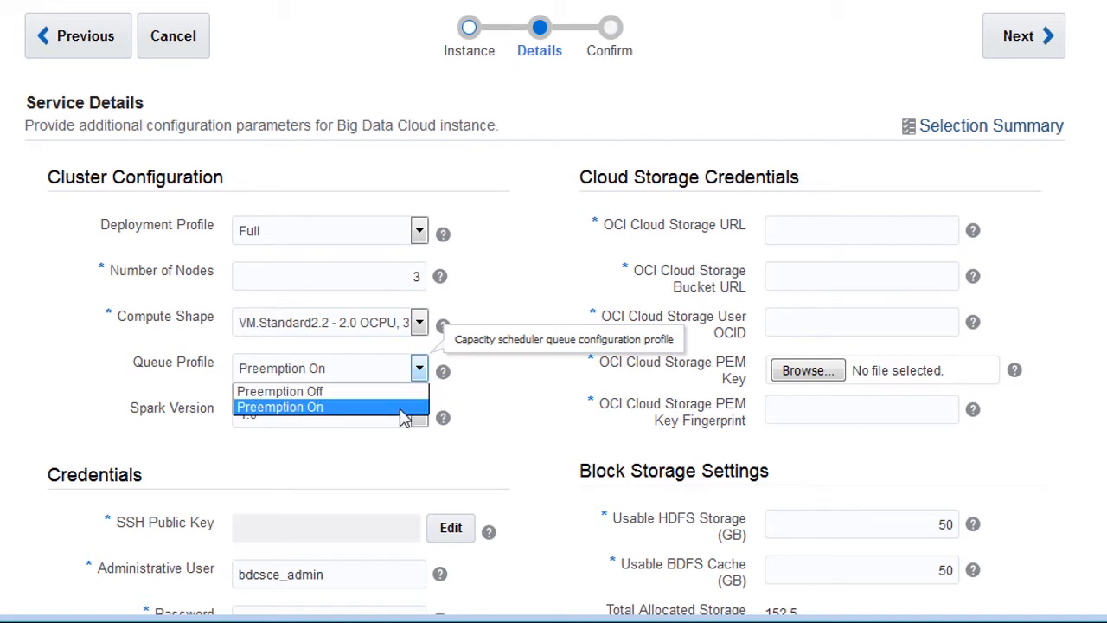
pyautogui.click(401, 408)
pyautogui.click(419, 419)
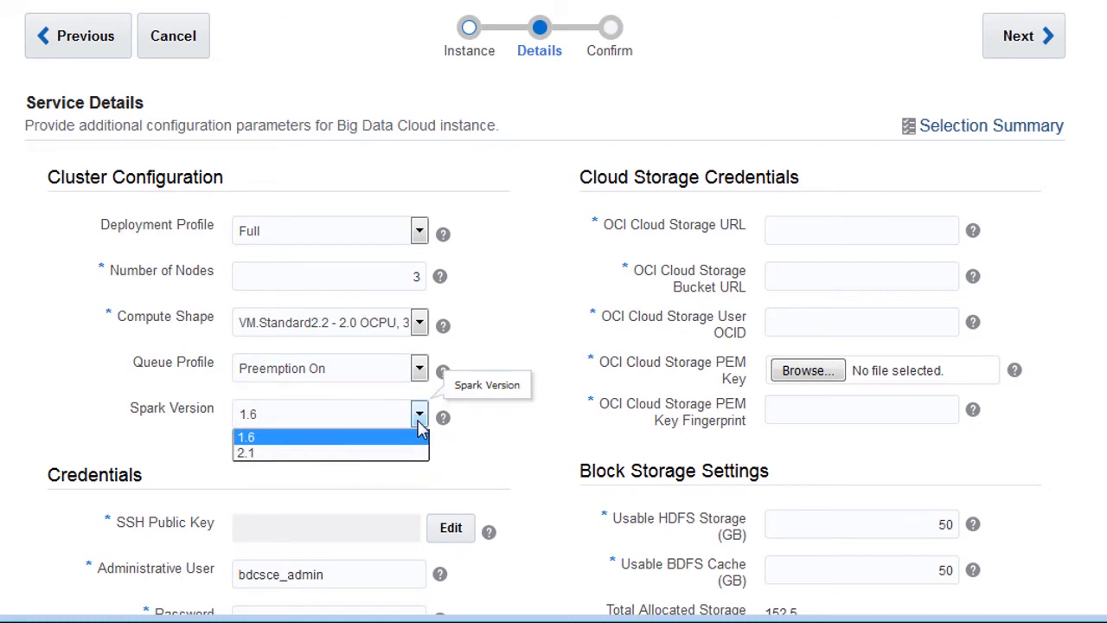
# Create a new SSH key pair for access to the compute nodes and finish the key dialog.
pyautogui.scroll(-3, 420, 430)
pyautogui.scroll(-2, 544, 308)
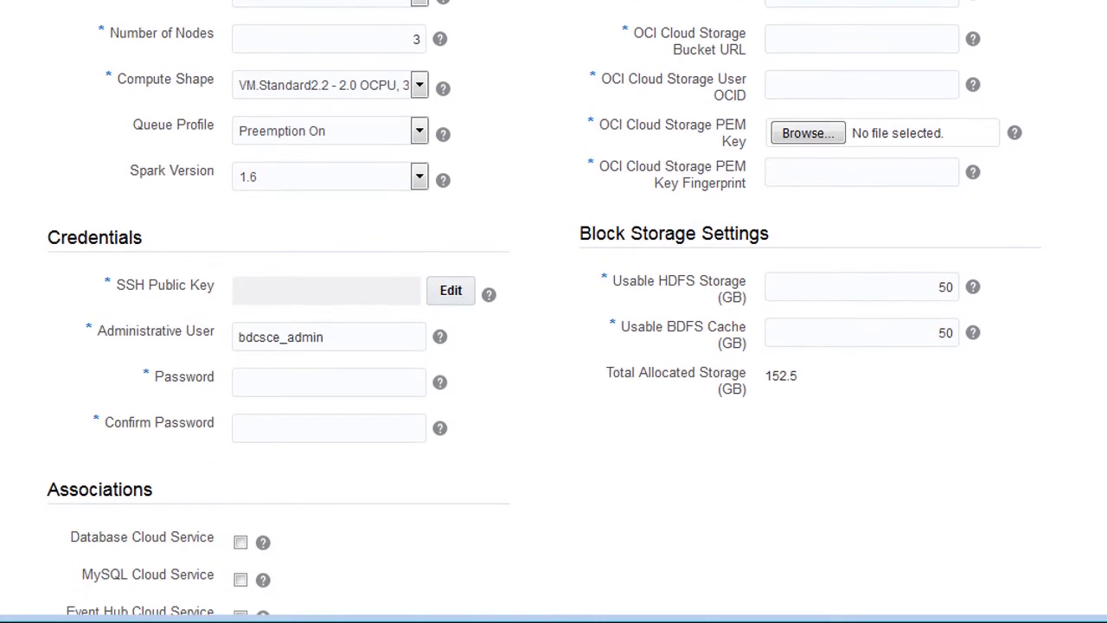
pyautogui.scroll(-1, 544, 308)
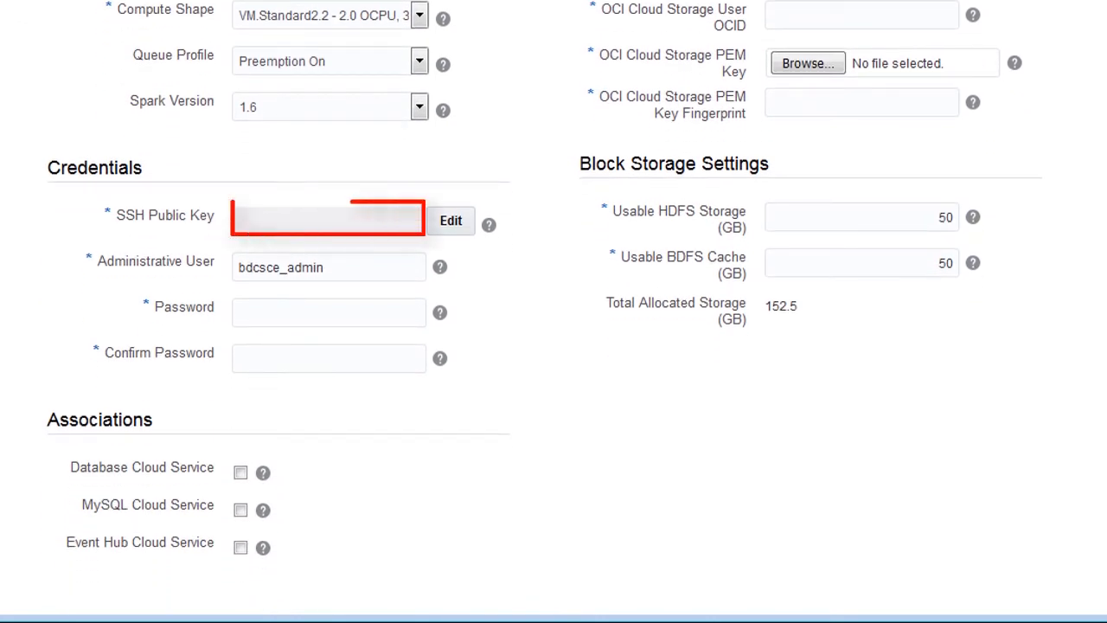
pyautogui.click(461, 232)
pyautogui.click(308, 531)
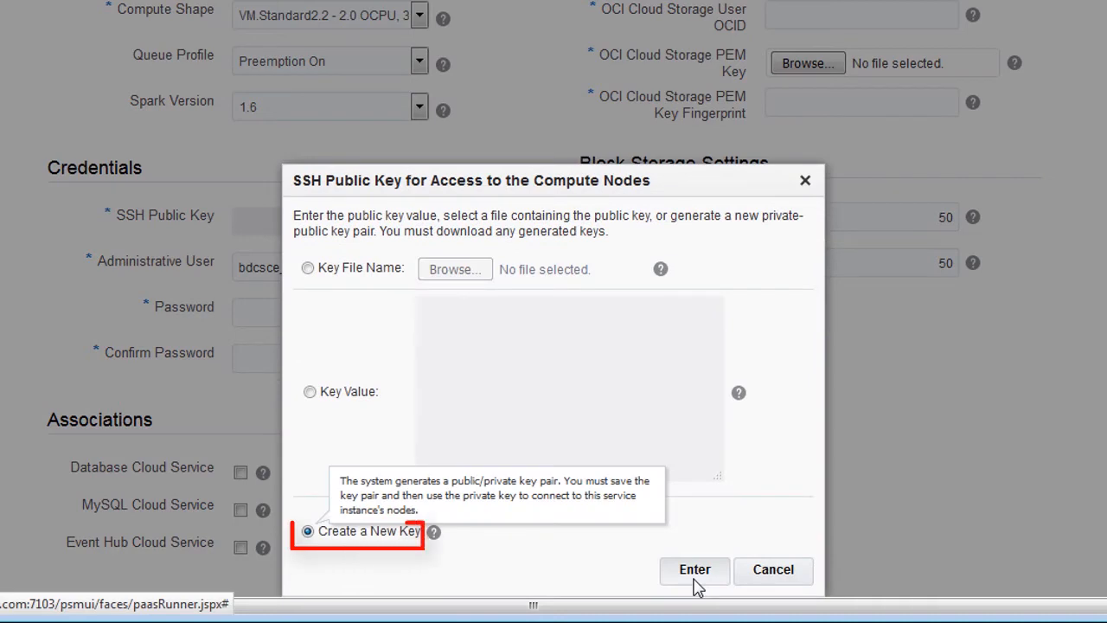
pyautogui.click(695, 578)
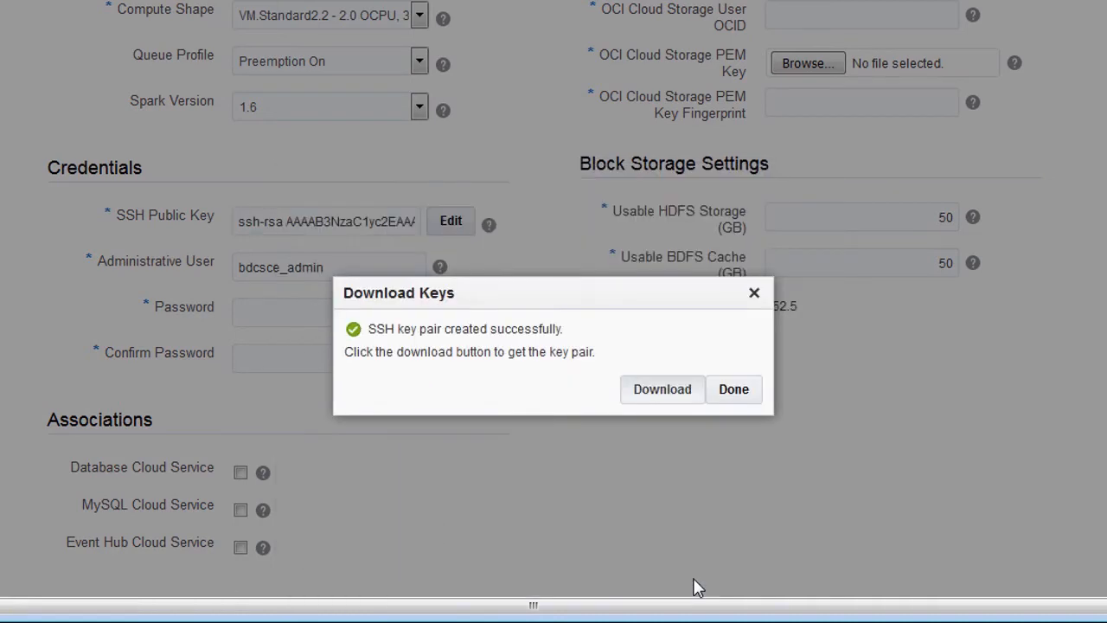
pyautogui.click(736, 391)
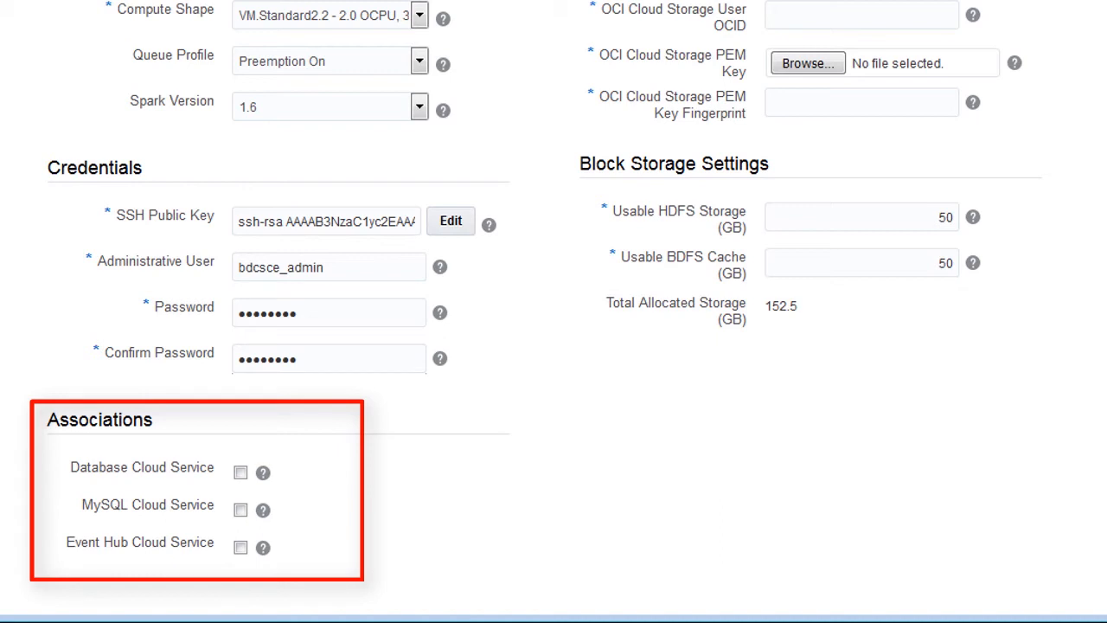
# Fill in the OCI Cloud Storage URL for us-phoenix-1.oraclecloud.com and set the bucket URL to oci://bdcsce@mytenancy/.
pyautogui.scroll(3, 554, 311)
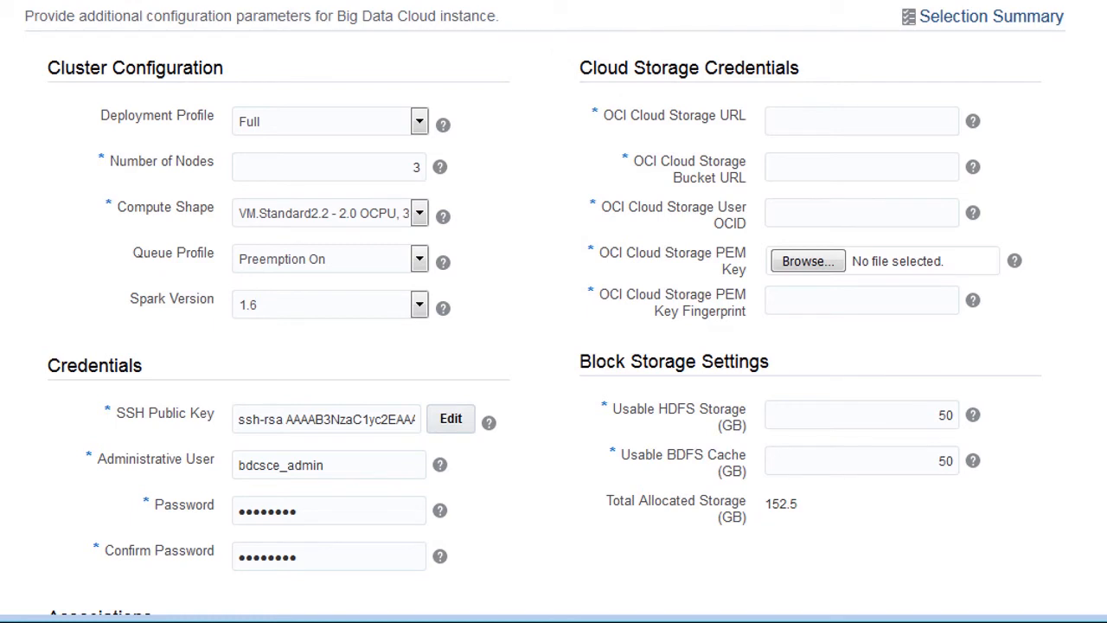
pyautogui.click(954, 120)
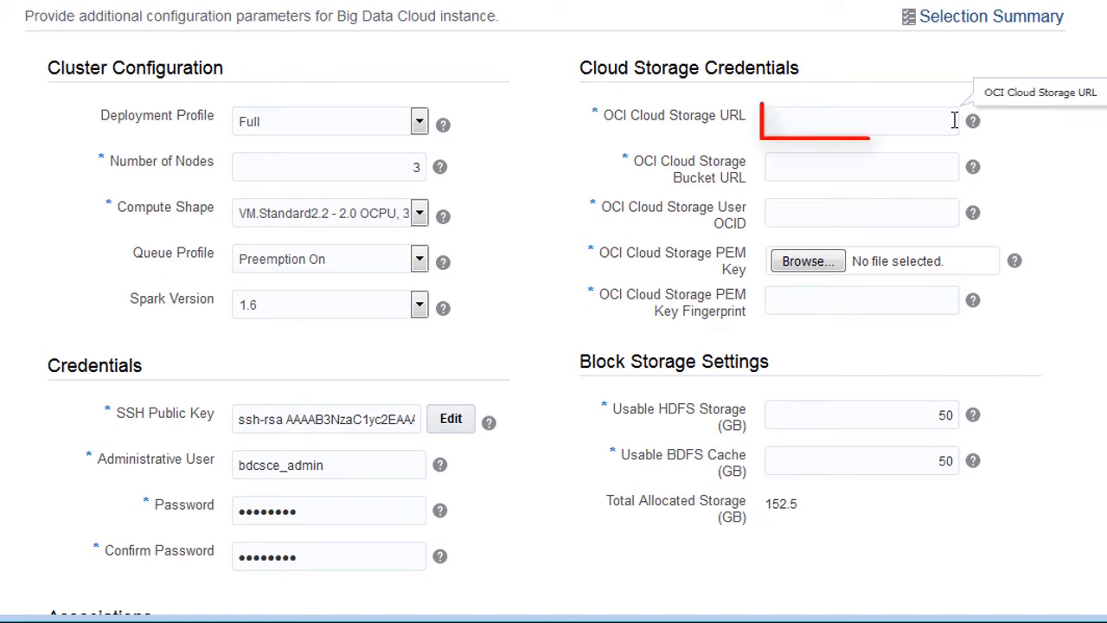
pyautogui.hotkey('ctrl', 'v')
pyautogui.click(867, 169)
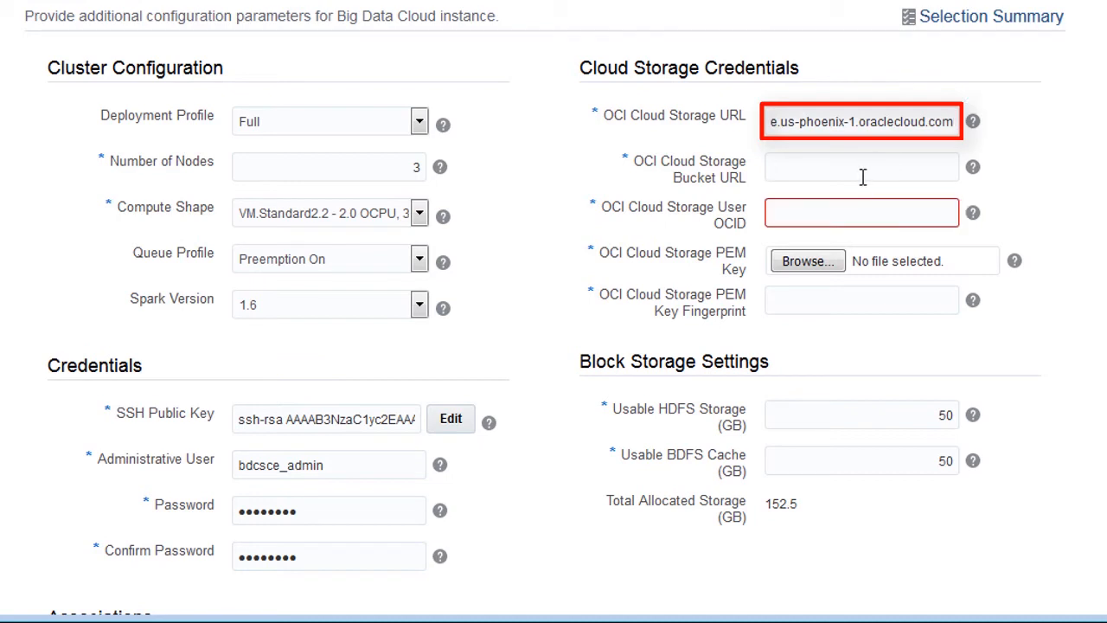
pyautogui.write('oci://bdcsce@mytenancy/')
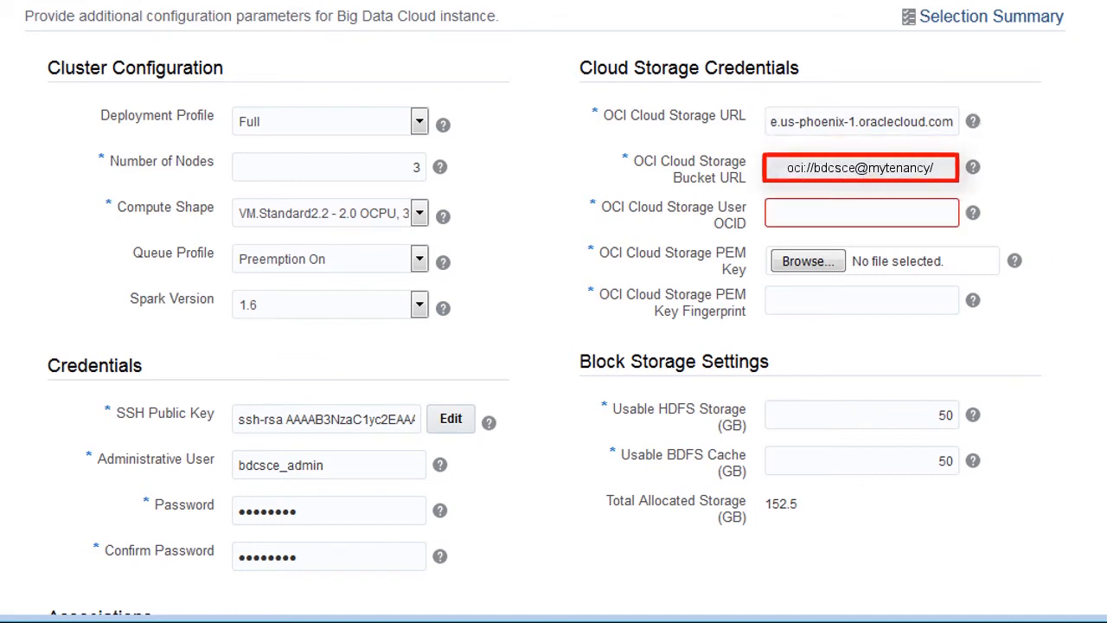
# Enter the OCI Cloud Storage user OCID, choose oci_api_key.pem as the PEM key, and enter the PEM key fingerprint.
pyautogui.hotkey('ctrl', 'v')
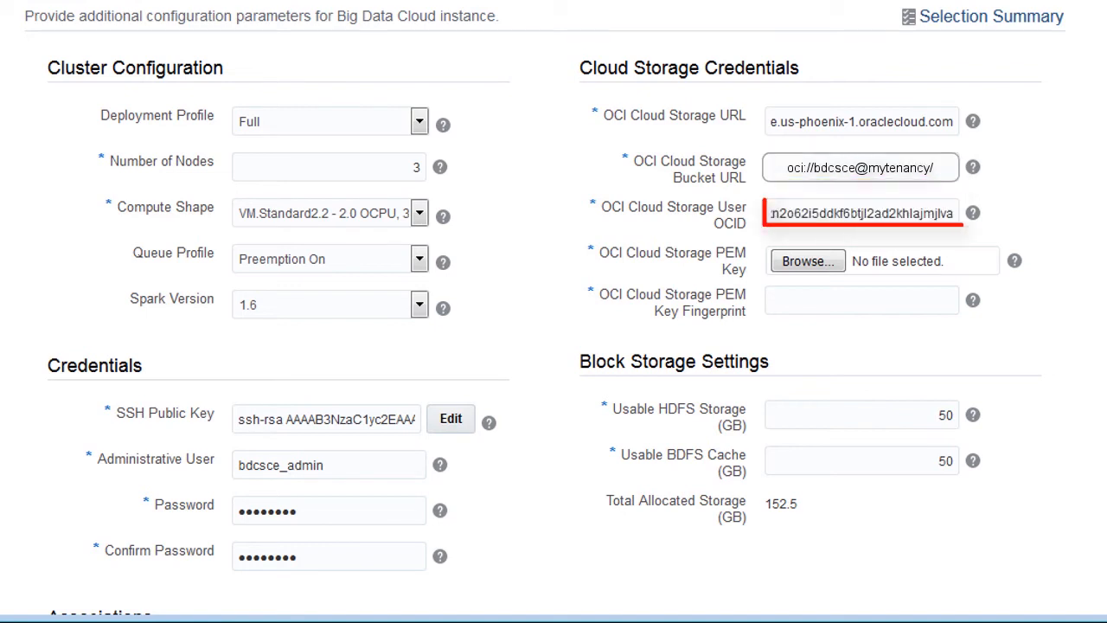
pyautogui.click(807, 261)
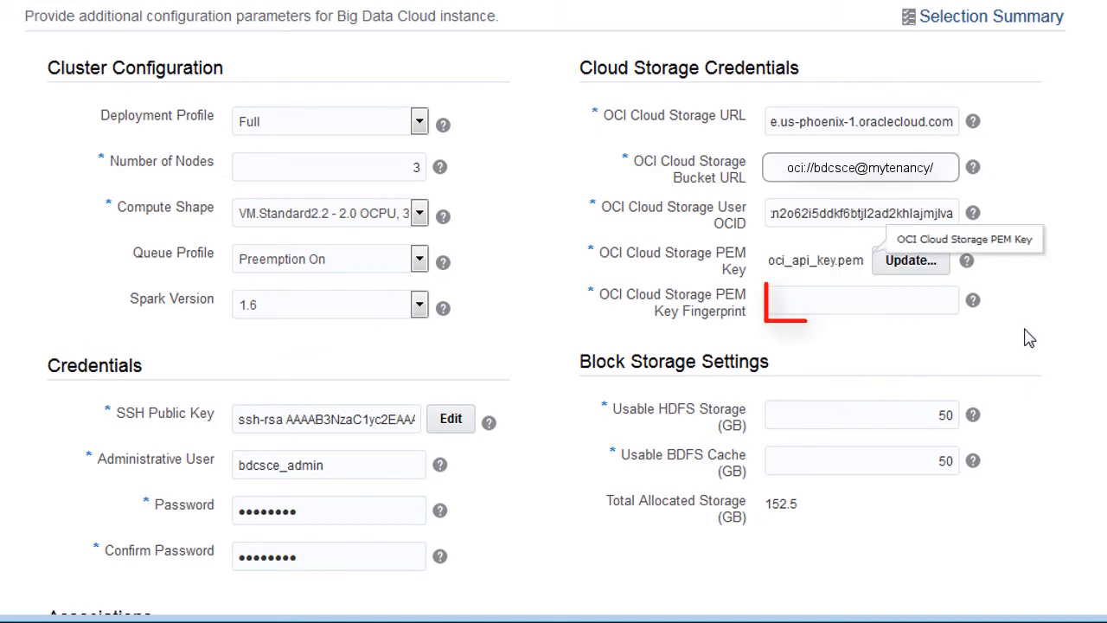
pyautogui.write('ab:48:f4:b6:21:67:59:33:d7:e6:6f')
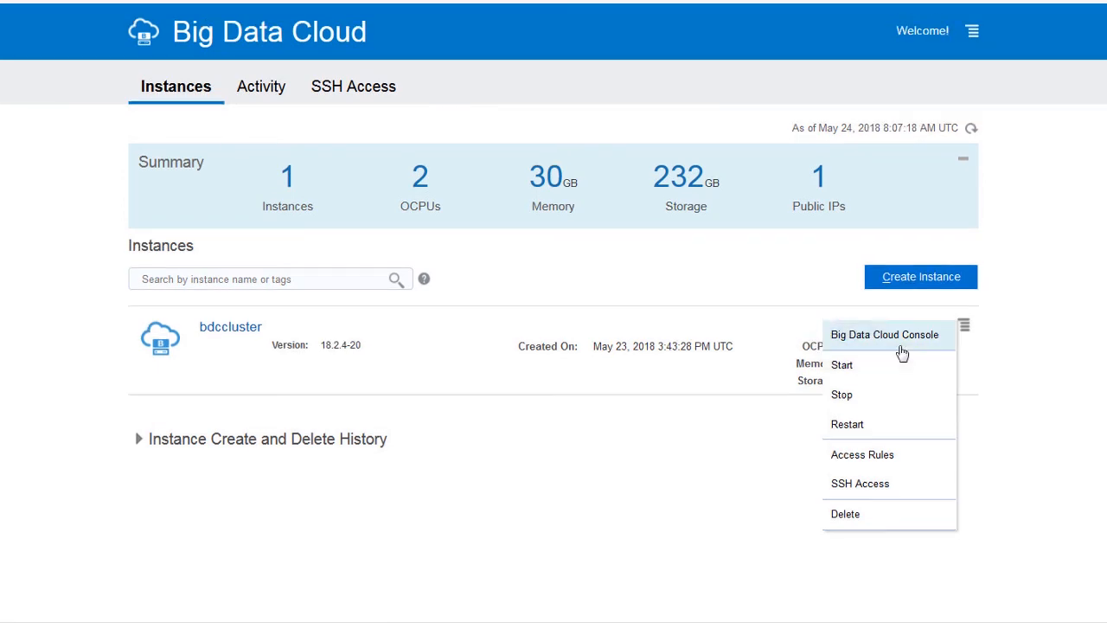
# Open the Big Data Cloud Console of the bdccluster instance and sign in with the administrative user name and password.
pyautogui.click(899, 337)
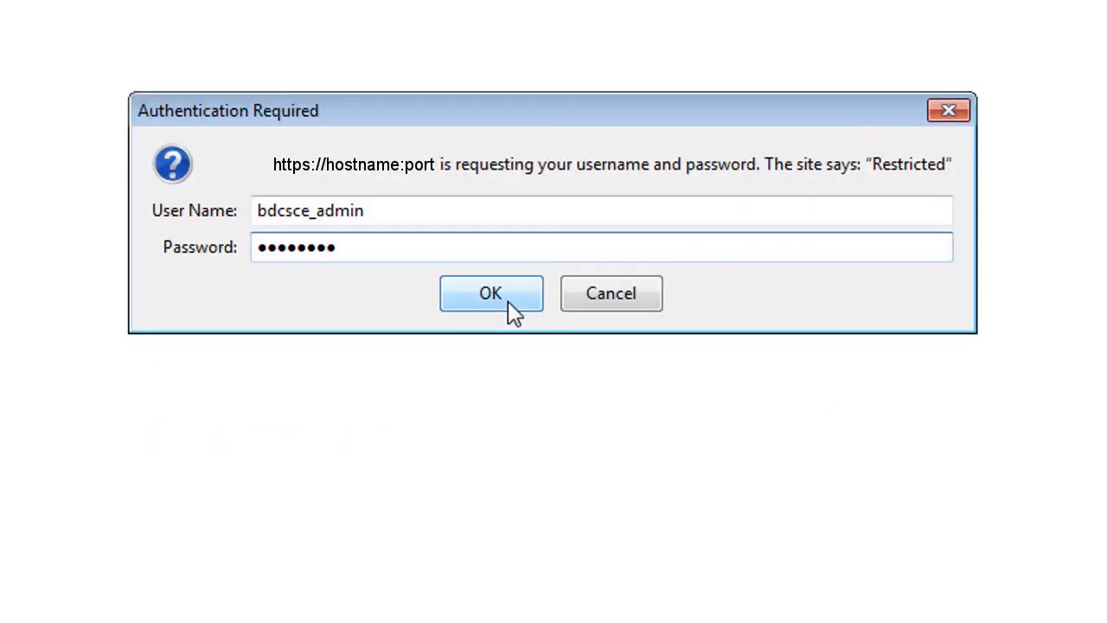
pyautogui.click(490, 294)
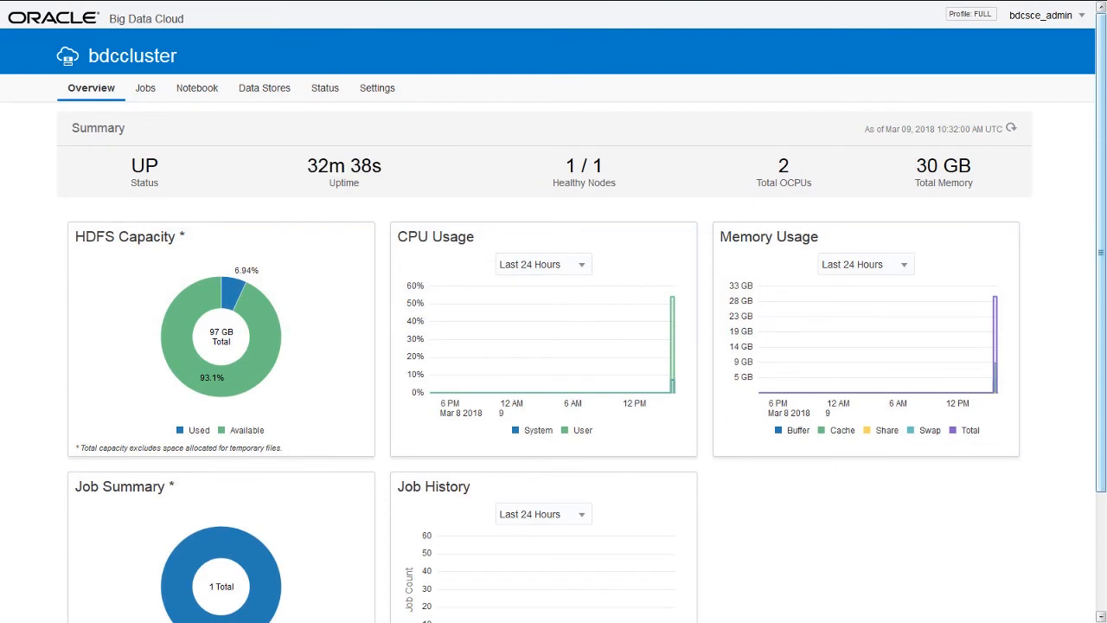